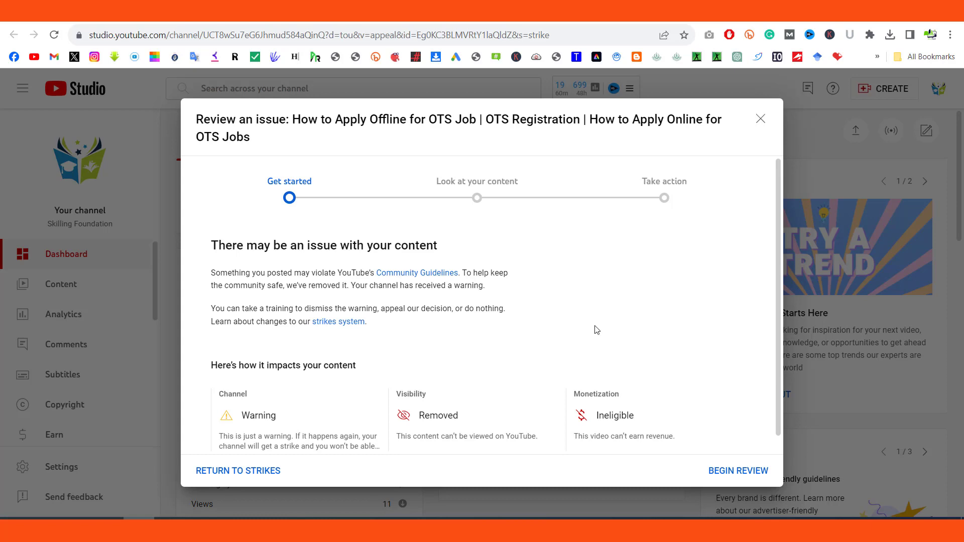
- Begin the review of the removed OTS job video and proceed past the listed policy problem to the action choices
{"action": "scroll", "coordinate": [597, 329], "scroll_direction": "down", "scroll_amount": 1}
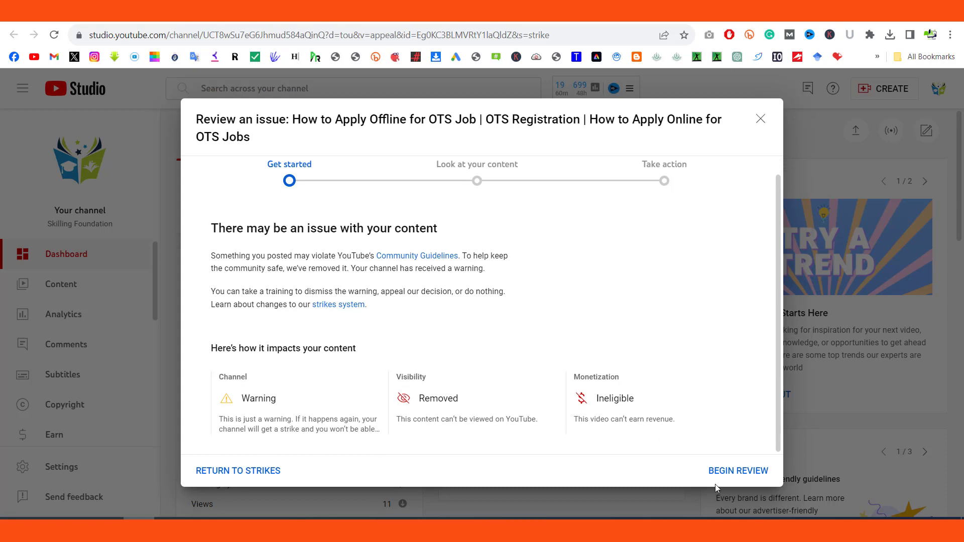
{"action": "left_click", "coordinate": [732, 471]}
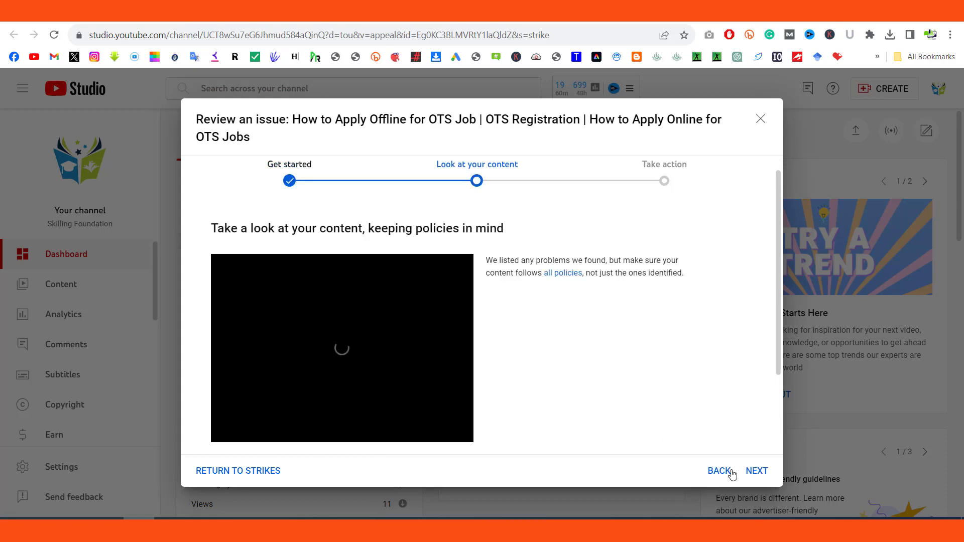
{"action": "scroll", "coordinate": [596, 326], "scroll_direction": "down", "scroll_amount": 1}
{"action": "scroll", "coordinate": [596, 326], "scroll_direction": "down", "scroll_amount": 2}
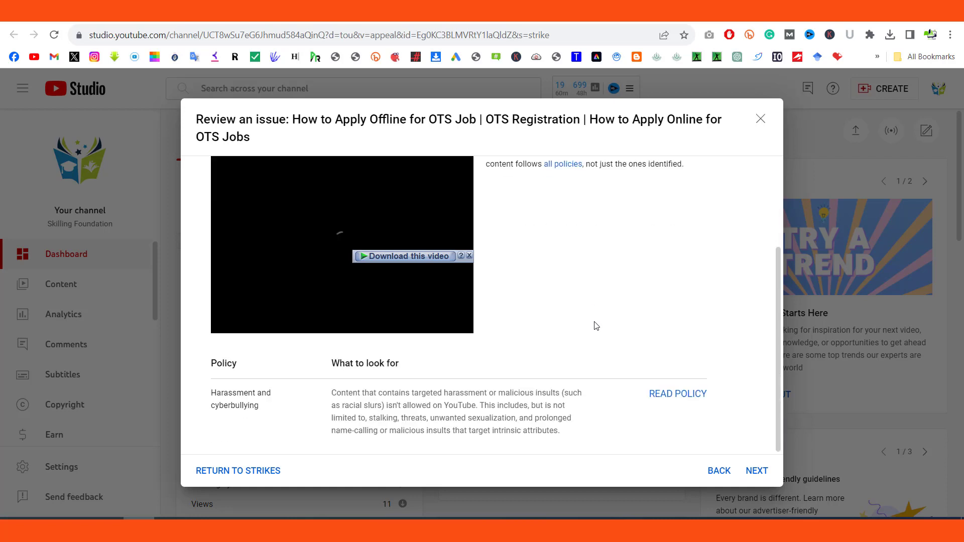
{"action": "left_click", "coordinate": [757, 470]}
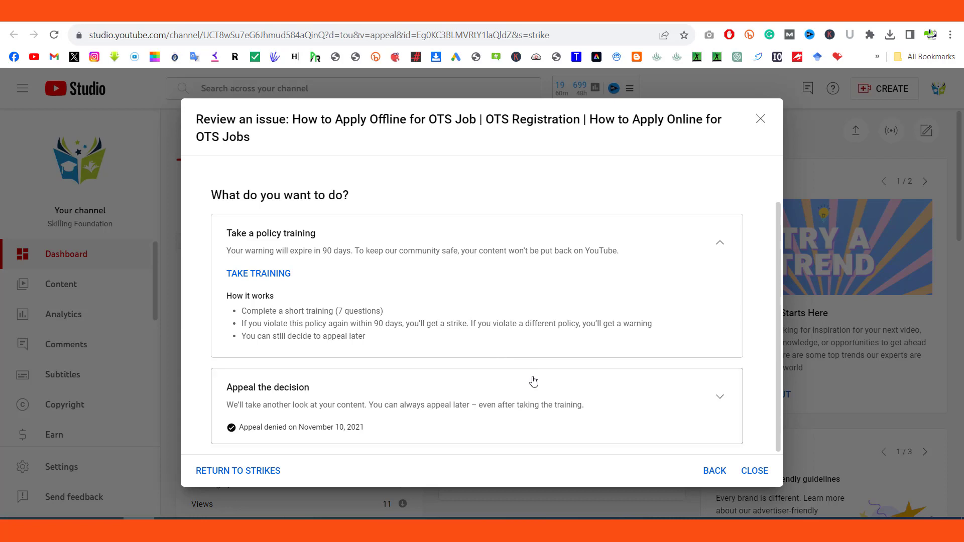
- Start the policy training and continue past its Harassment and Cyberbullying introduction to the first question
{"action": "left_click", "coordinate": [258, 275]}
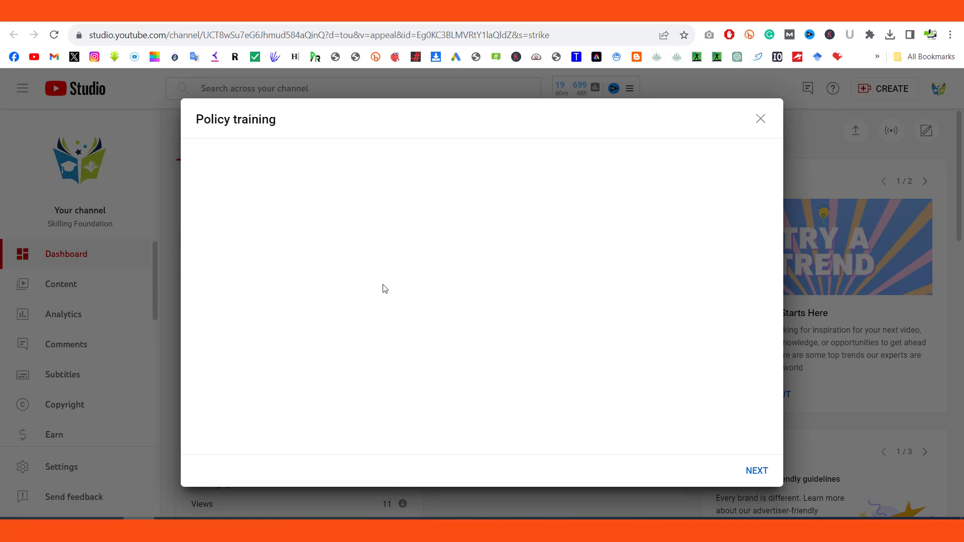
{"action": "scroll", "coordinate": [463, 294], "scroll_direction": "down", "scroll_amount": 2}
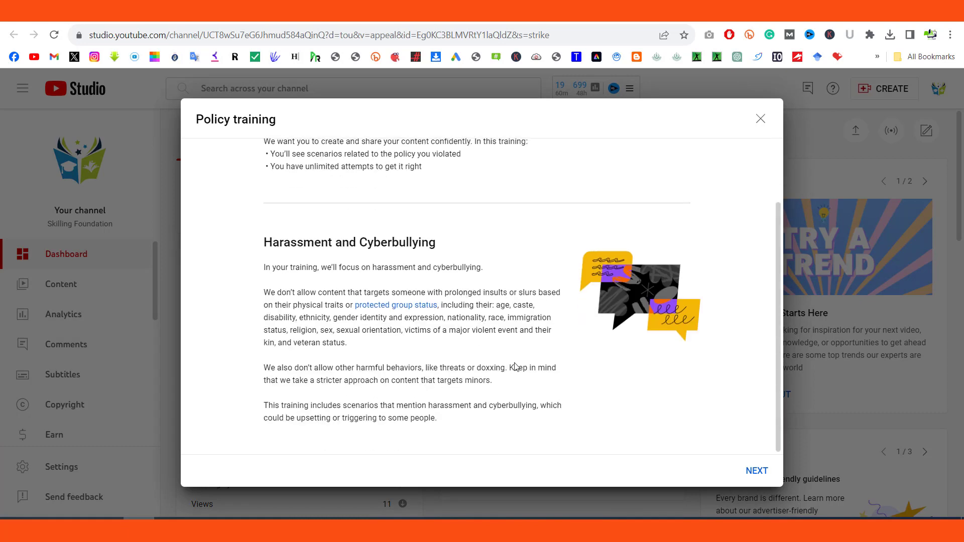
{"action": "scroll", "coordinate": [619, 400], "scroll_direction": "up", "scroll_amount": 2}
{"action": "left_click", "coordinate": [756, 470]}
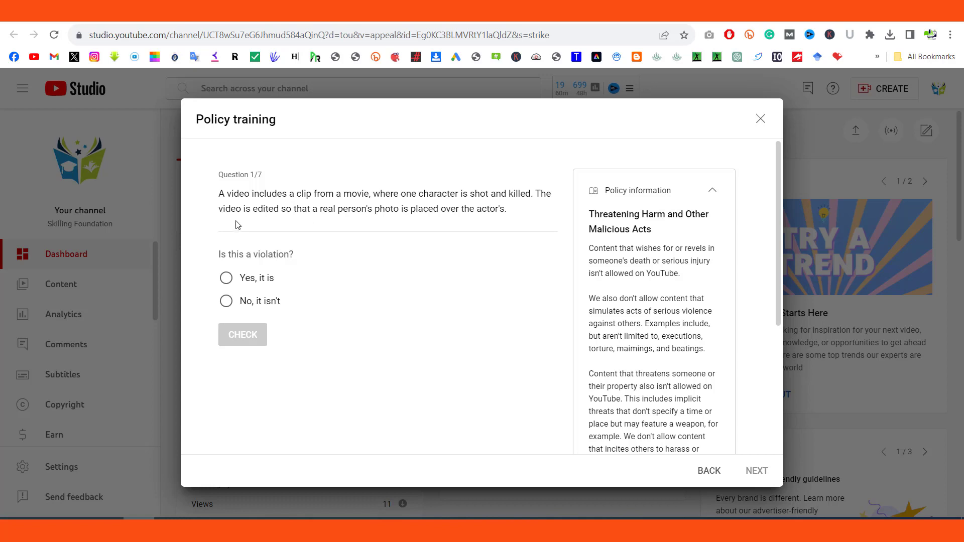
- Answer question 1 about the edited movie clip with "Yes, it is", check the answer and continue to question 2
{"action": "left_click", "coordinate": [226, 279]}
{"action": "left_click", "coordinate": [241, 338]}
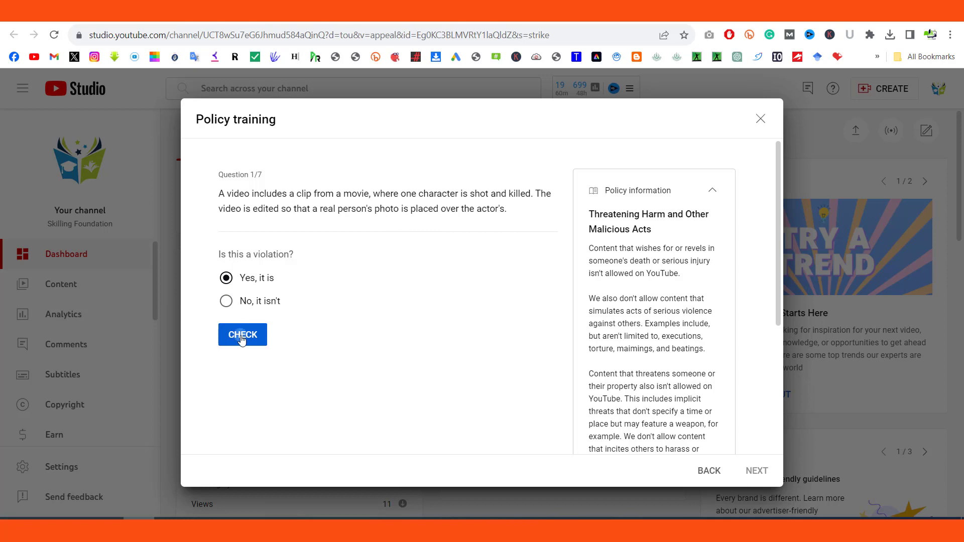
{"action": "scroll", "coordinate": [367, 338], "scroll_direction": "down", "scroll_amount": 4}
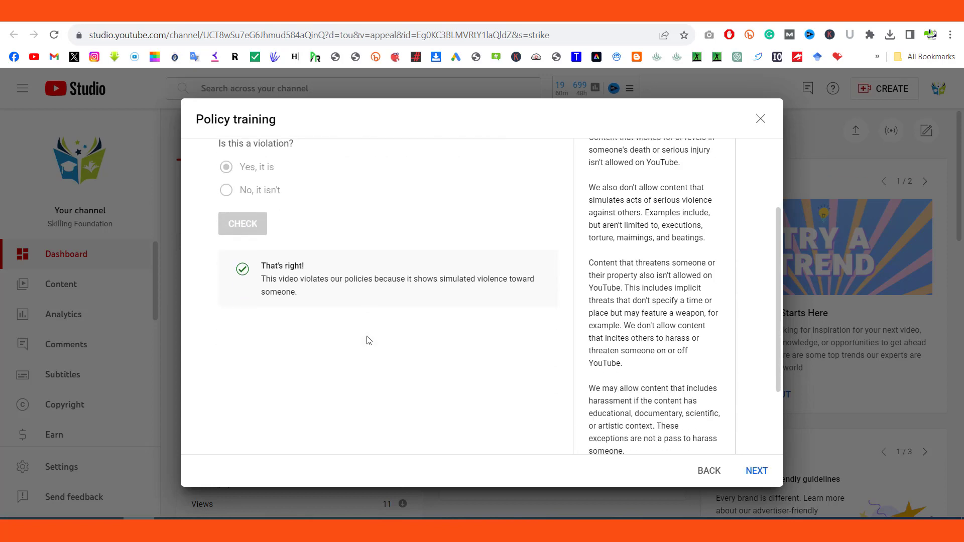
{"action": "scroll", "coordinate": [398, 351], "scroll_direction": "up", "scroll_amount": 4}
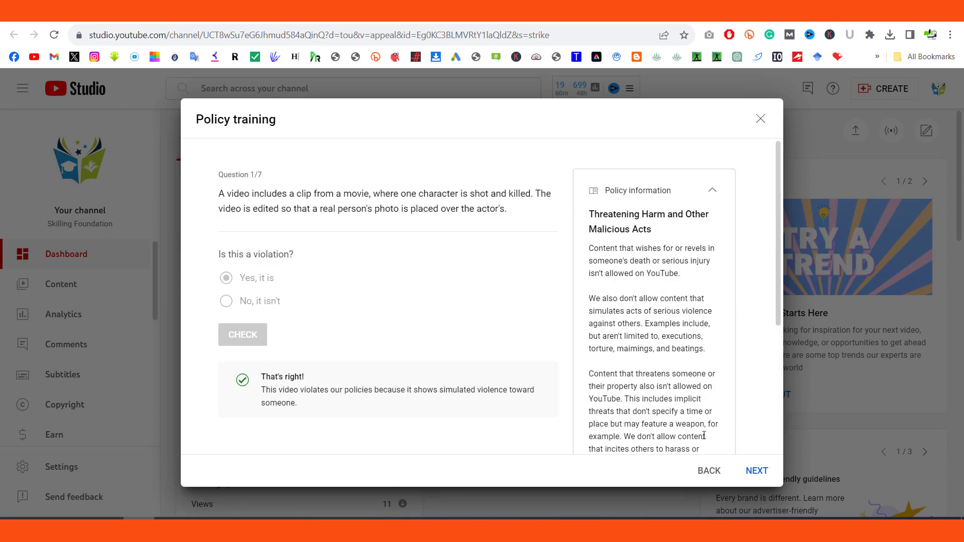
{"action": "left_click", "coordinate": [755, 471]}
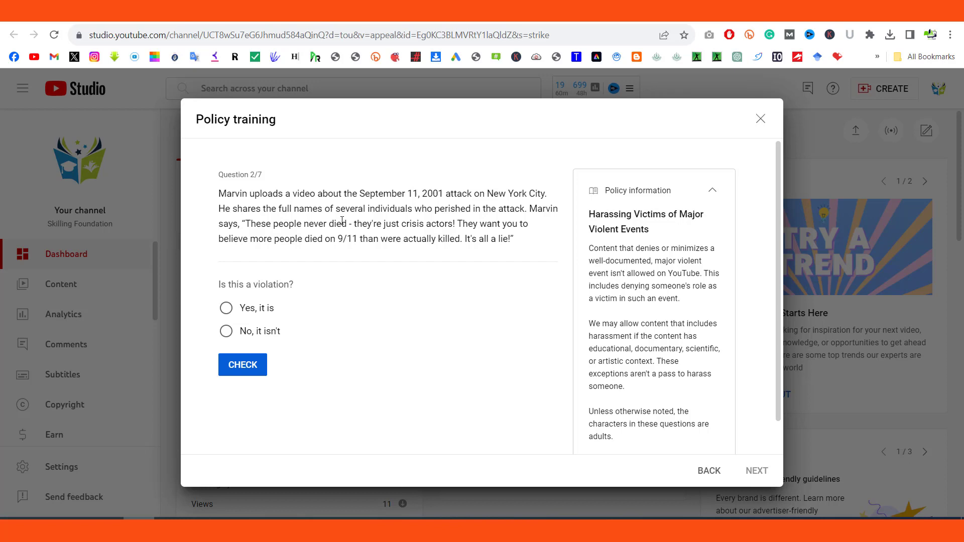
- Answer question 2 about the September 11 victims with "Yes, it is", check the answer and continue to question 3
{"action": "left_click", "coordinate": [253, 310]}
{"action": "left_click", "coordinate": [260, 365]}
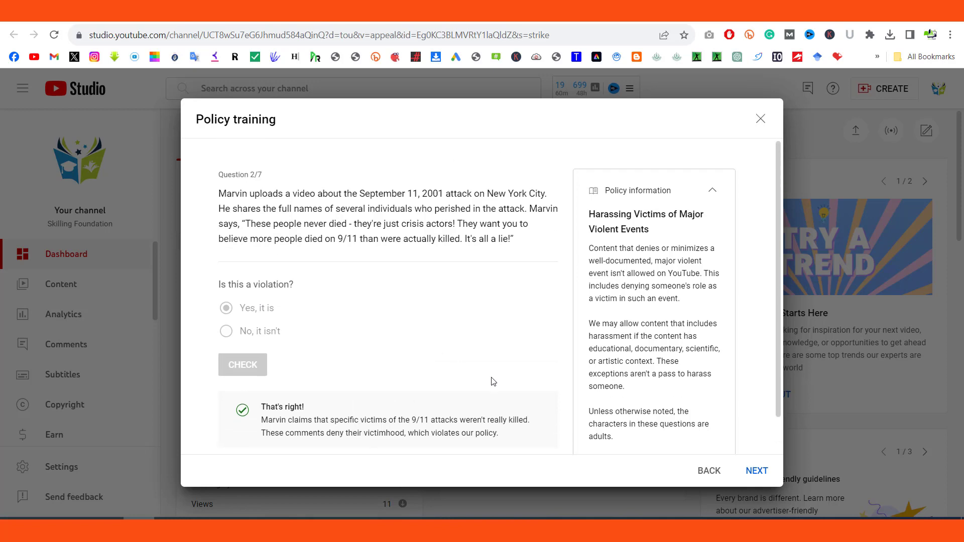
{"action": "left_click", "coordinate": [757, 471]}
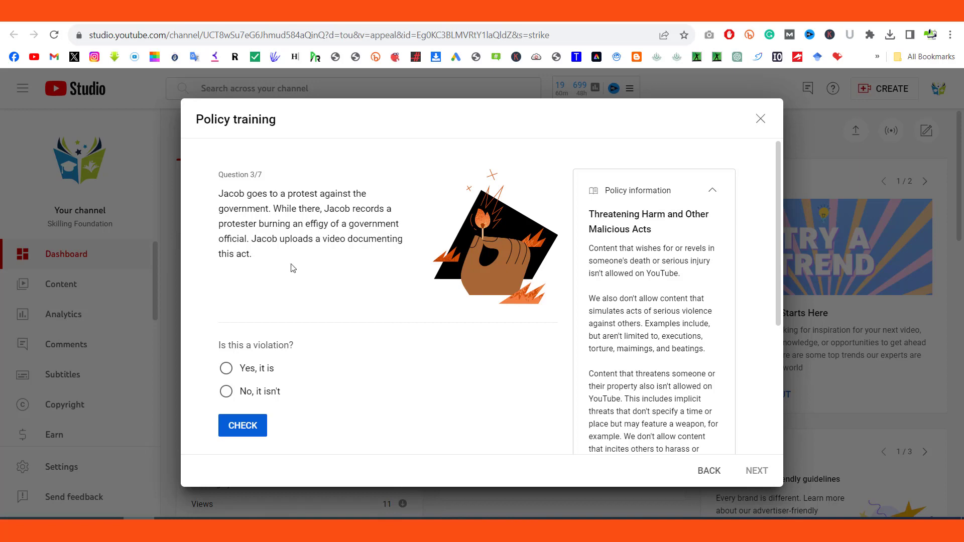
- Try answering question 3 about the burning effigy with "Yes, it is" and reset the question for another attempt
{"action": "left_click", "coordinate": [250, 369]}
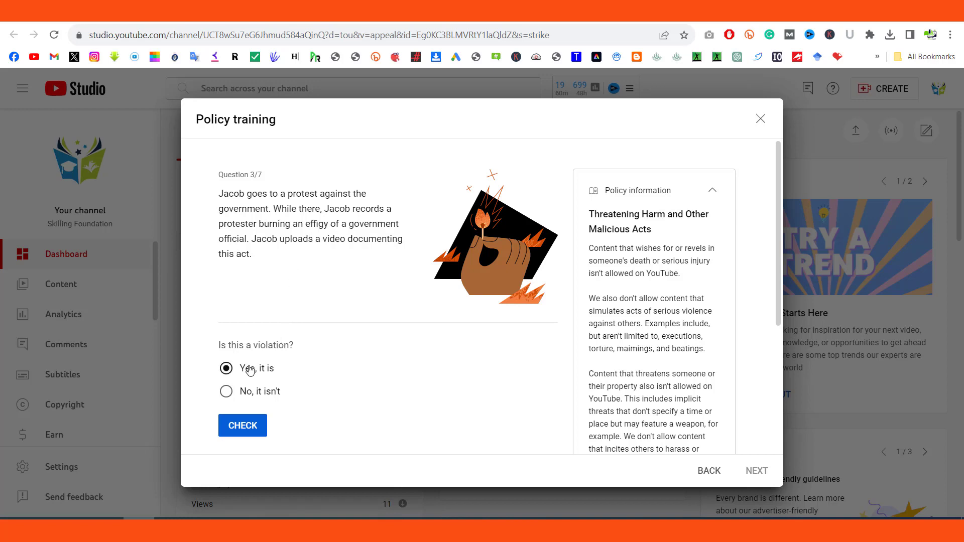
{"action": "left_click", "coordinate": [256, 425]}
{"action": "scroll", "coordinate": [500, 350], "scroll_direction": "down", "scroll_amount": 3}
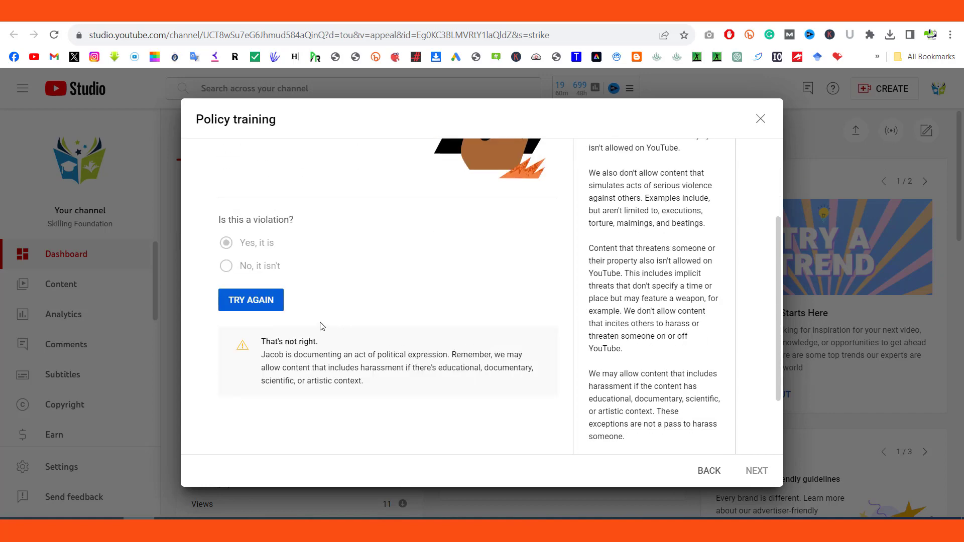
{"action": "left_click", "coordinate": [270, 303]}
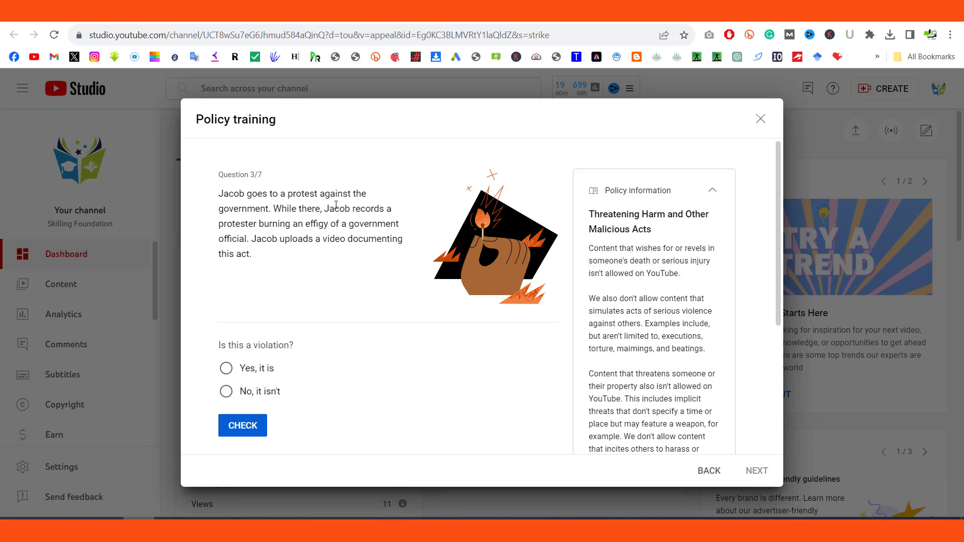
- Answer question 3 about the burning effigy with "No, it isn't", check the answer and continue to question 4
{"action": "left_click", "coordinate": [227, 392]}
{"action": "left_click", "coordinate": [243, 427]}
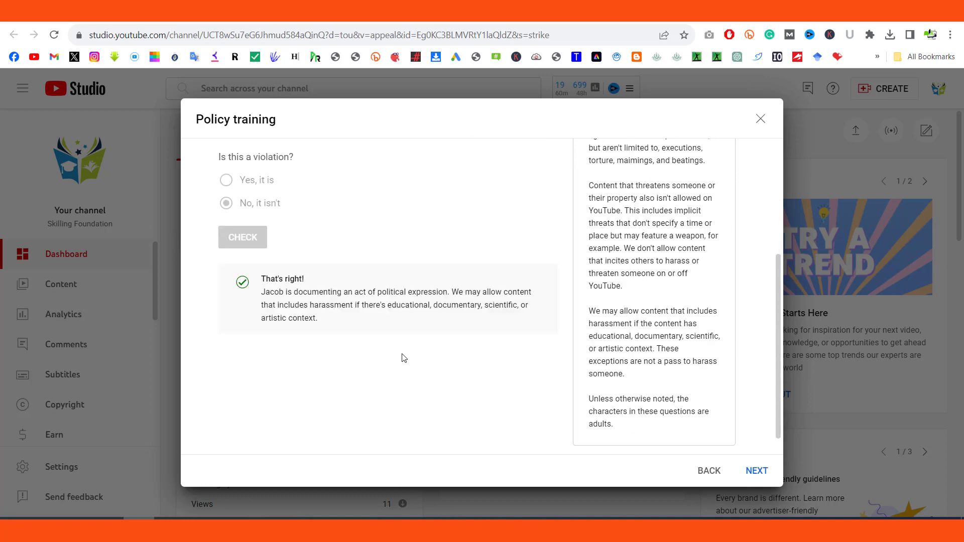
{"action": "scroll", "coordinate": [405, 359], "scroll_direction": "down", "scroll_amount": 1}
{"action": "scroll", "coordinate": [401, 358], "scroll_direction": "up", "scroll_amount": 4}
{"action": "scroll", "coordinate": [402, 358], "scroll_direction": "down", "scroll_amount": 4}
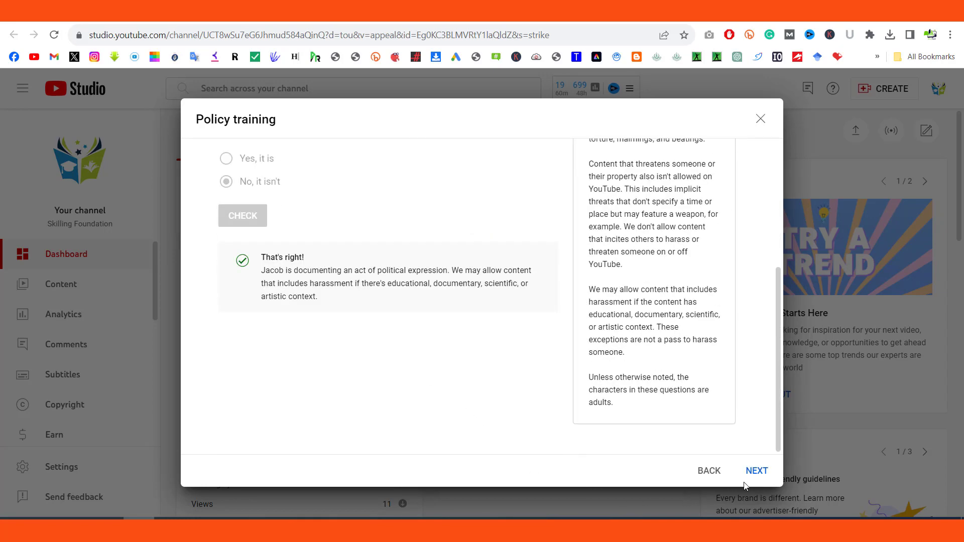
{"action": "left_click", "coordinate": [753, 470]}
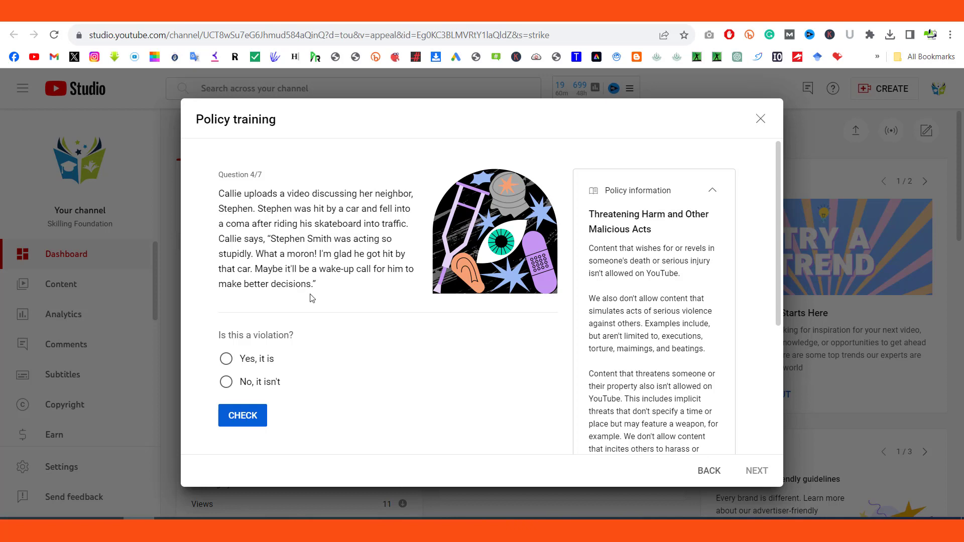
- Copy the full scenario text of question 4 and replace the source text in Google Translate with it for an English-to-Urdu translation
{"action": "left_click_drag", "start_coordinate": [323, 294], "coordinate": [218, 193]}
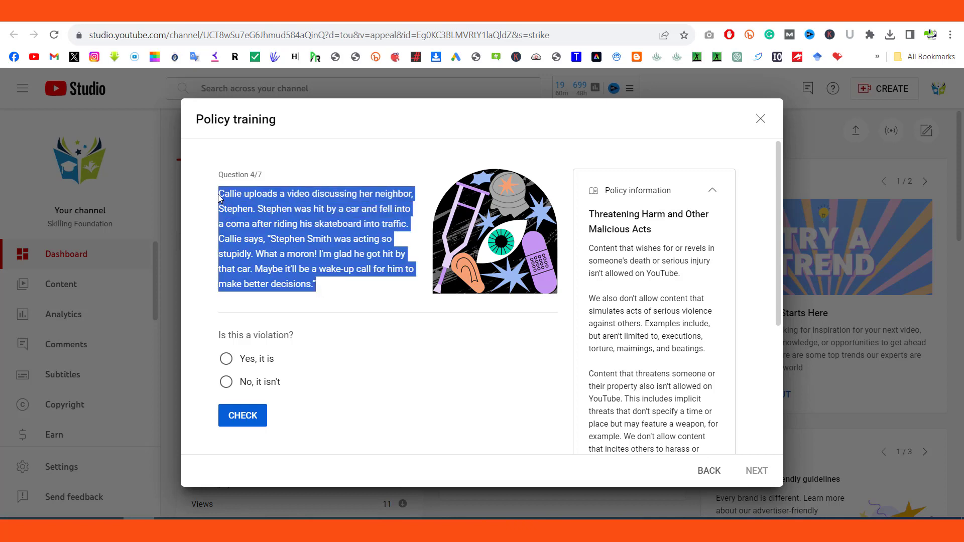
{"action": "key", "text": "ctrl+c"}
{"action": "key", "text": "ctrl+Tab"}
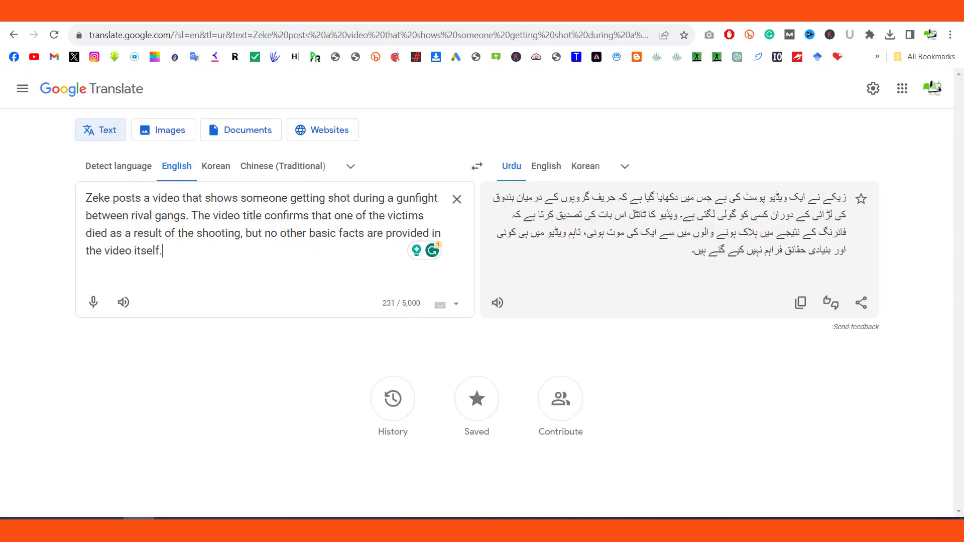
{"action": "left_click", "coordinate": [448, 198]}
{"action": "key", "text": "ctrl+v"}
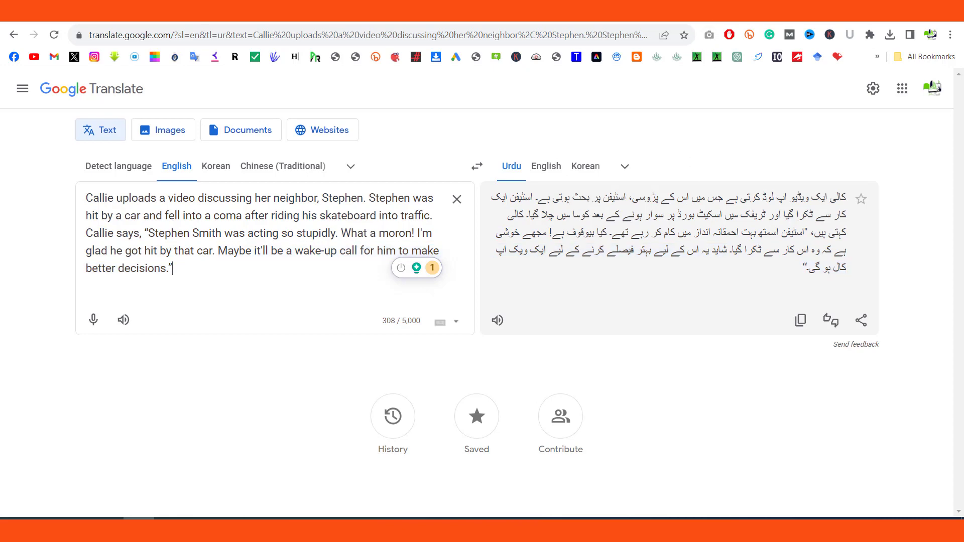
- Return to YouTube Studio, answer question 4 about the injured neighbor with "Yes, it is", check it and continue to question 5
{"action": "key", "text": "ctrl+Tab"}
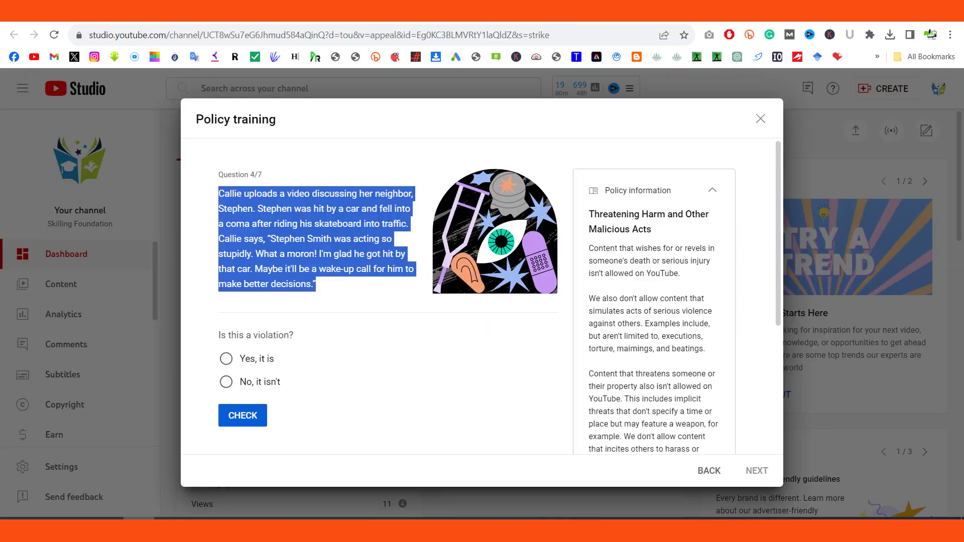
{"action": "left_click", "coordinate": [229, 357]}
{"action": "left_click", "coordinate": [256, 419]}
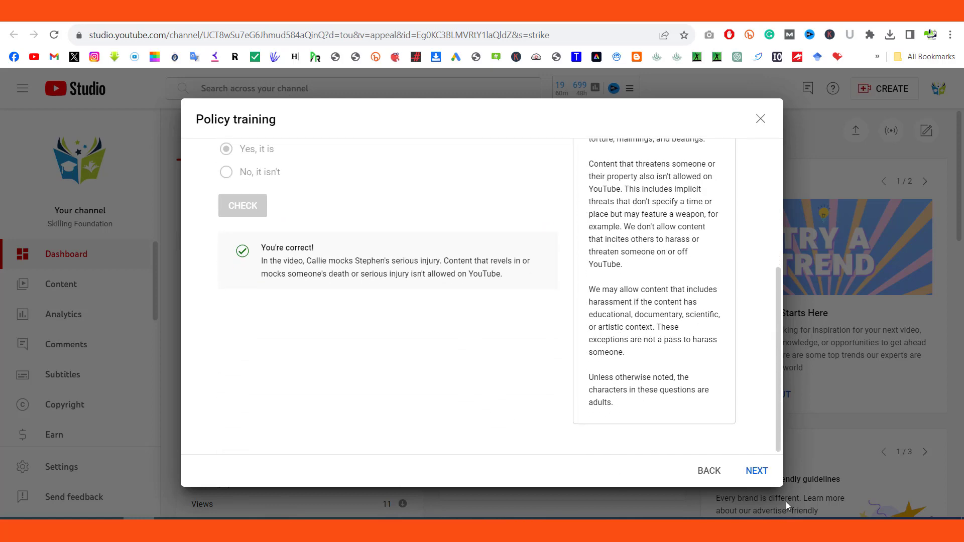
{"action": "left_click", "coordinate": [756, 471]}
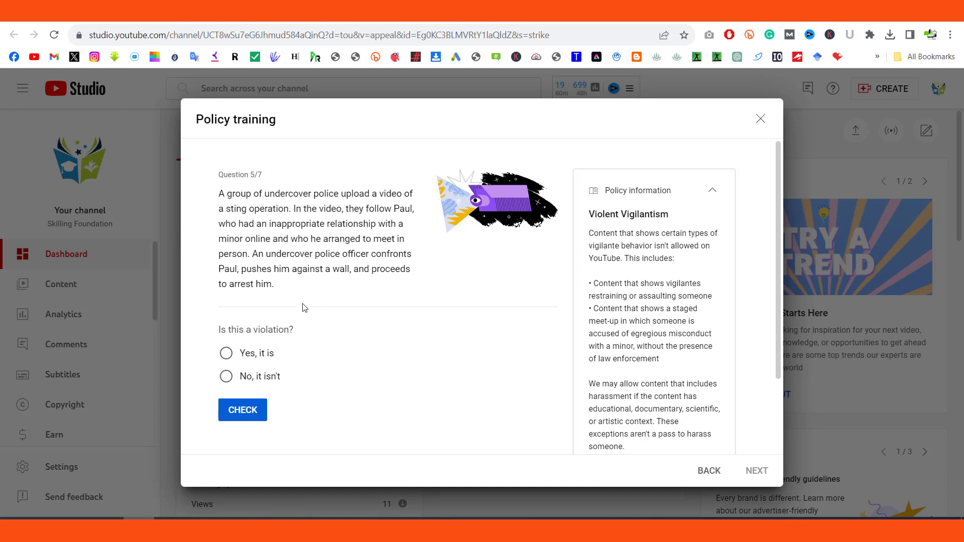
- Try answering question 5 about the undercover police sting with "Yes, it is" and reset the question for another attempt
{"action": "left_click", "coordinate": [226, 353]}
{"action": "left_click", "coordinate": [241, 410]}
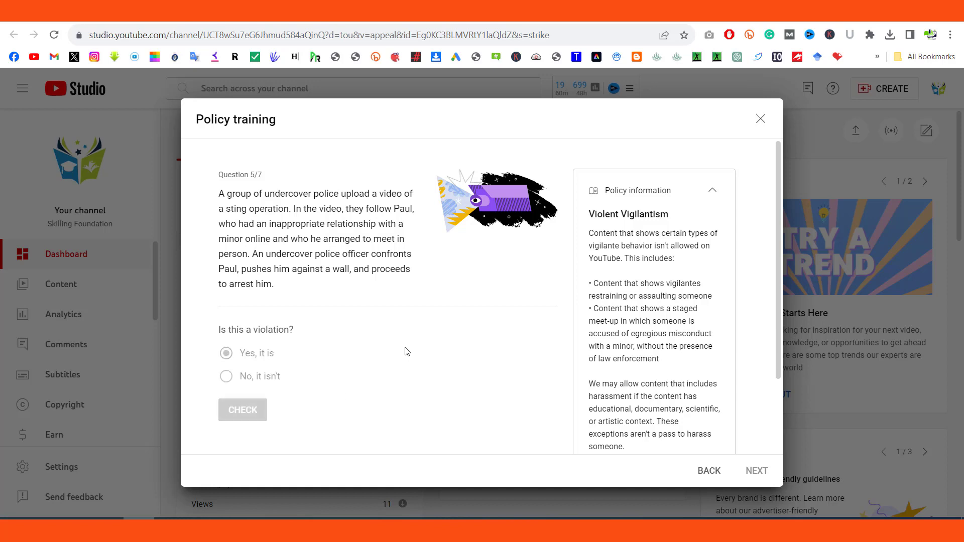
{"action": "scroll", "coordinate": [404, 350], "scroll_direction": "down", "scroll_amount": 2}
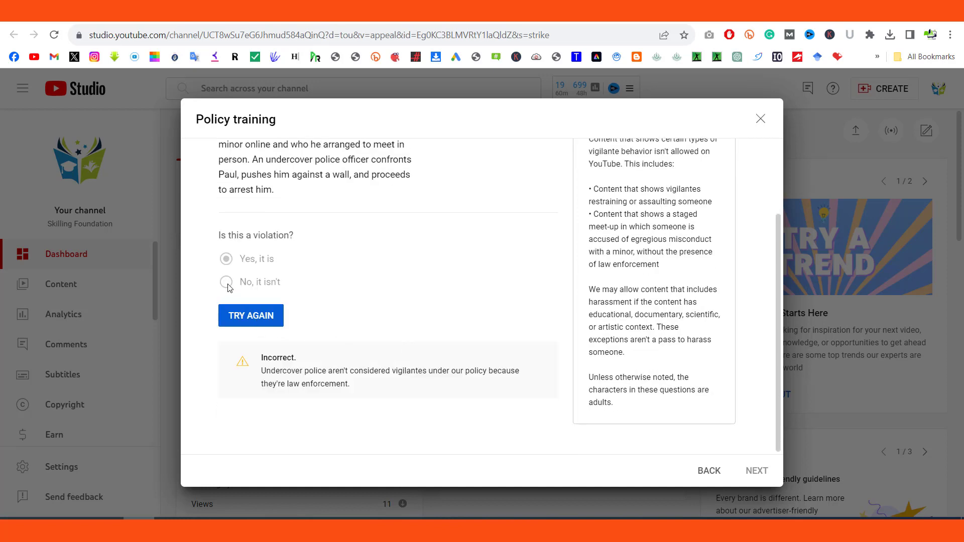
{"action": "left_click", "coordinate": [256, 317]}
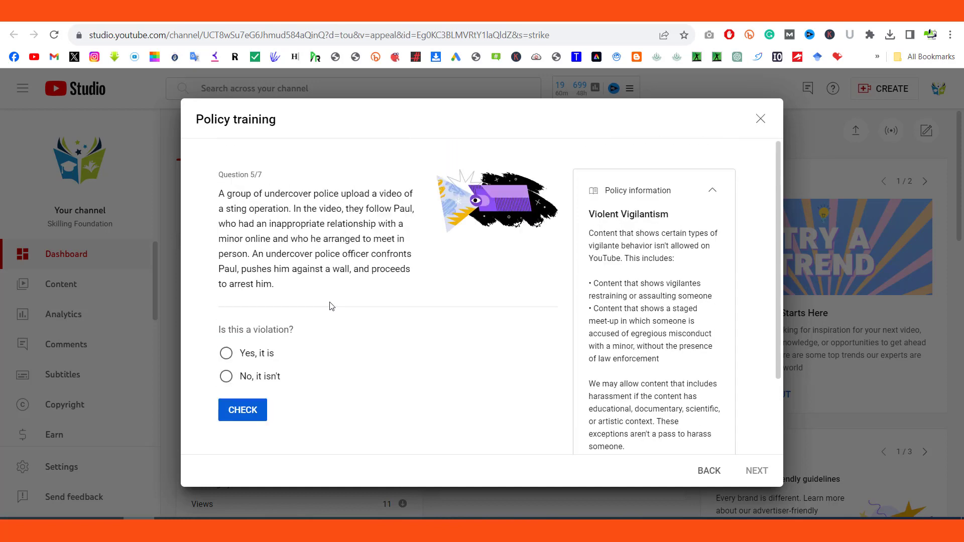
- Answer question 5 about the undercover police sting with "No, it isn't", check the answer and continue to question 6
{"action": "left_click", "coordinate": [226, 376]}
{"action": "left_click", "coordinate": [249, 407]}
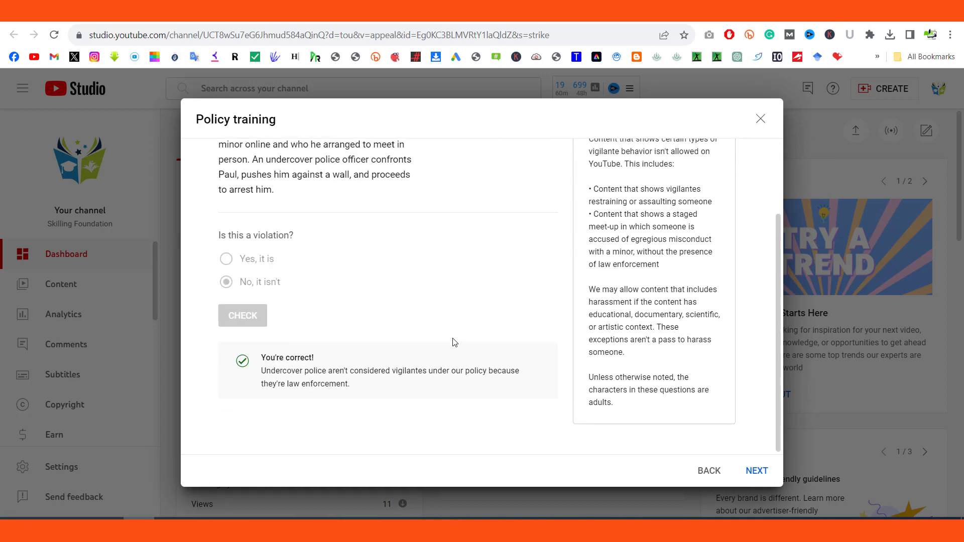
{"action": "scroll", "coordinate": [454, 342], "scroll_direction": "up", "scroll_amount": 2}
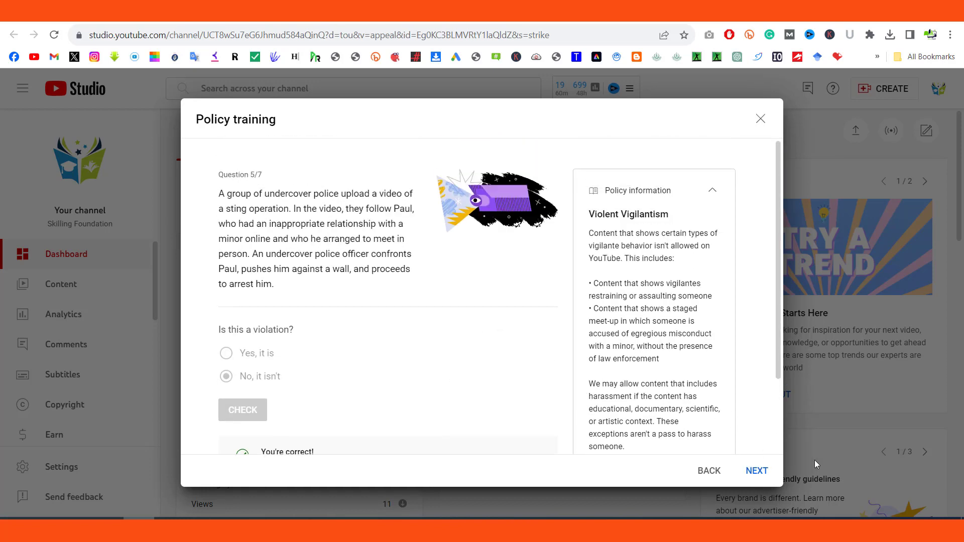
{"action": "left_click", "coordinate": [757, 470]}
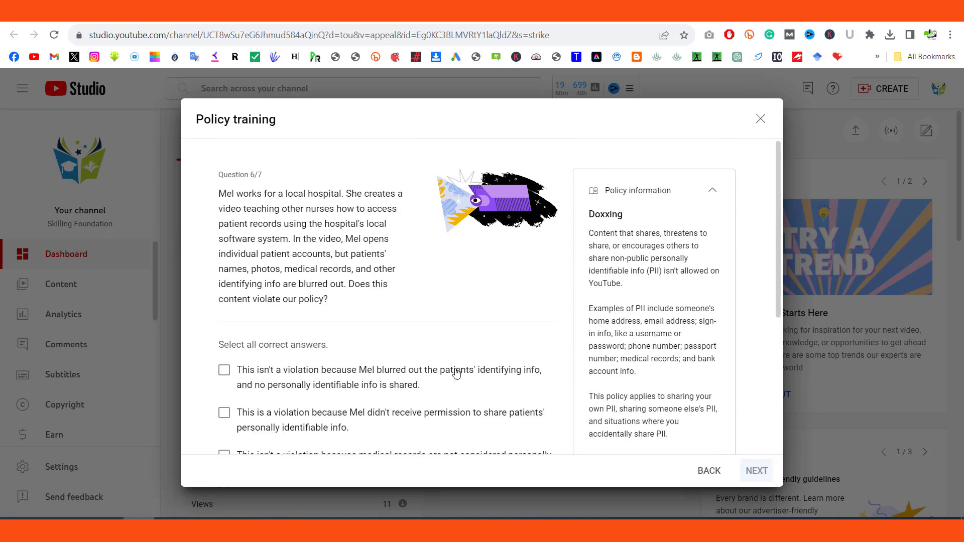
- Answer question 6 by selecting only that it isn't a violation because the patients' identifying info was blurred out, and check the answer
{"action": "scroll", "coordinate": [409, 341], "scroll_direction": "down", "scroll_amount": 4}
{"action": "scroll", "coordinate": [408, 342], "scroll_direction": "up", "scroll_amount": 4}
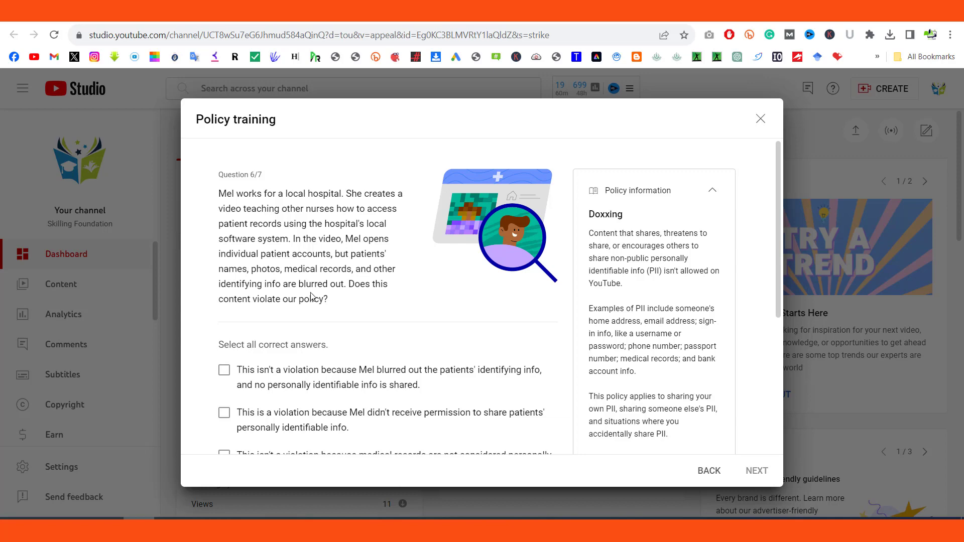
{"action": "scroll", "coordinate": [398, 314], "scroll_direction": "down", "scroll_amount": 2}
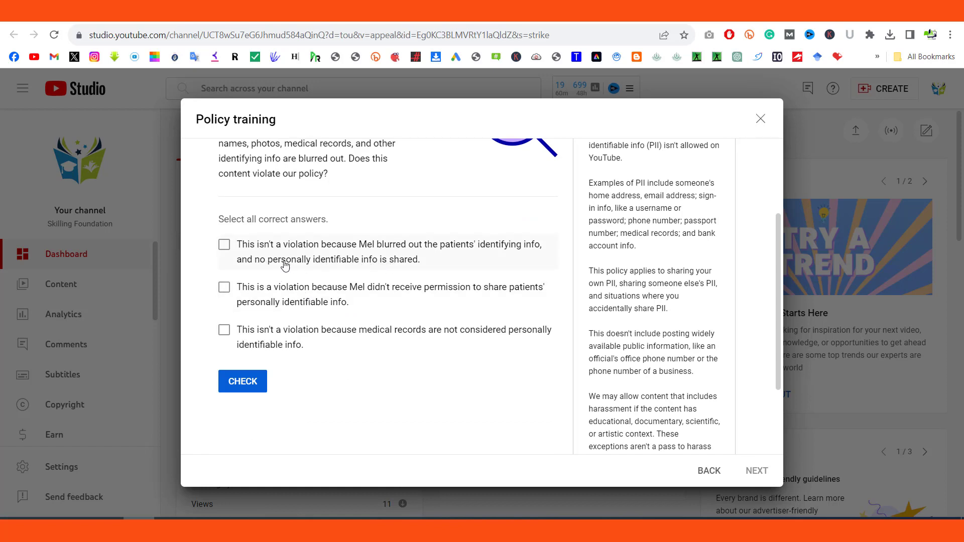
{"action": "left_click", "coordinate": [224, 245]}
{"action": "left_click", "coordinate": [257, 385]}
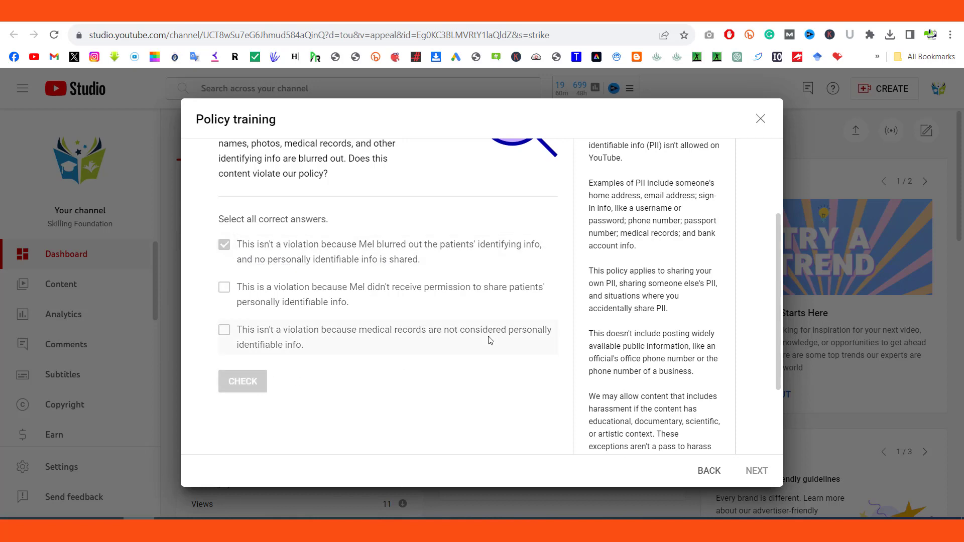
{"action": "scroll", "coordinate": [496, 352], "scroll_direction": "down", "scroll_amount": 2}
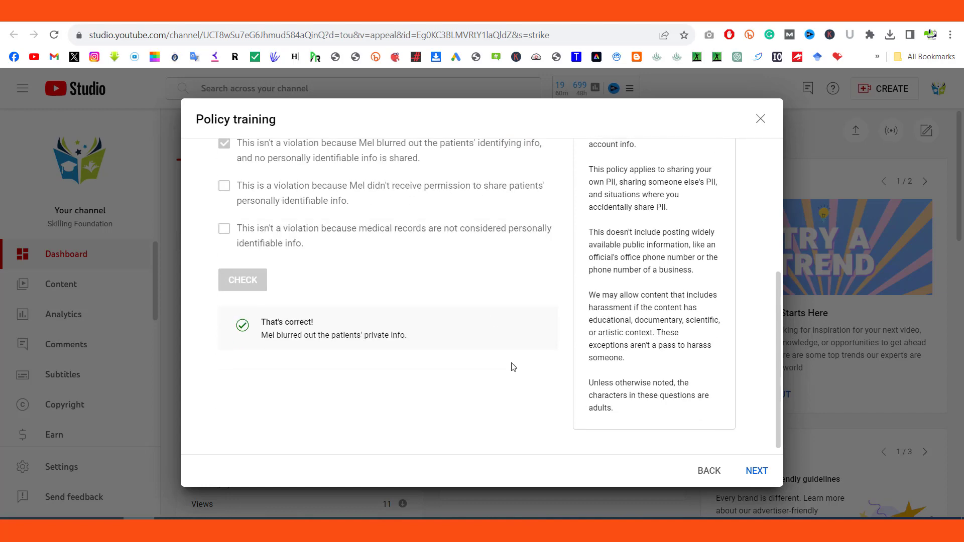
- Continue to question 7 about Greta's edited cartoon clip of her father
{"action": "left_click", "coordinate": [756, 470]}
{"action": "scroll", "coordinate": [506, 328], "scroll_direction": "up", "scroll_amount": 3}
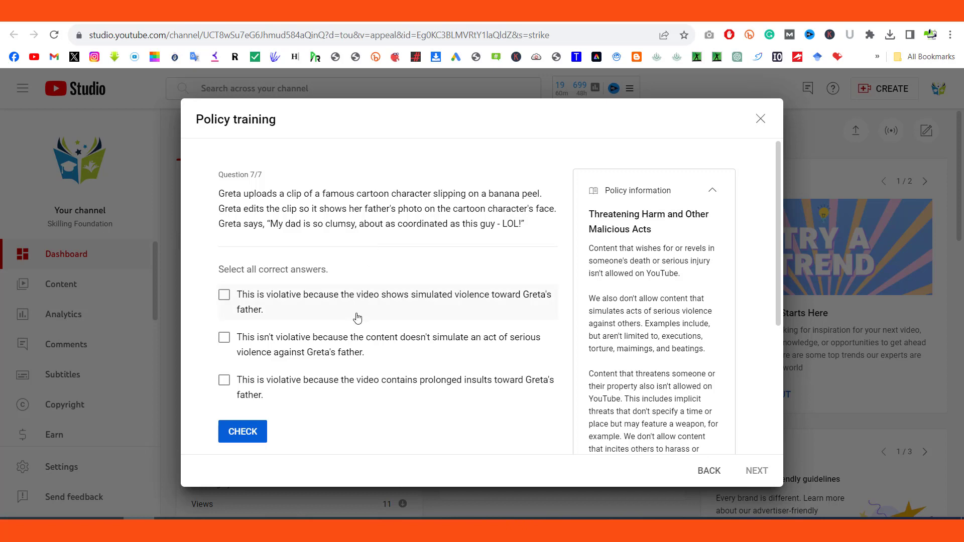
- Try answering question 7 as violative because the video shows simulated violence toward Greta's father, and reset the question for another attempt
{"action": "left_click", "coordinate": [226, 300]}
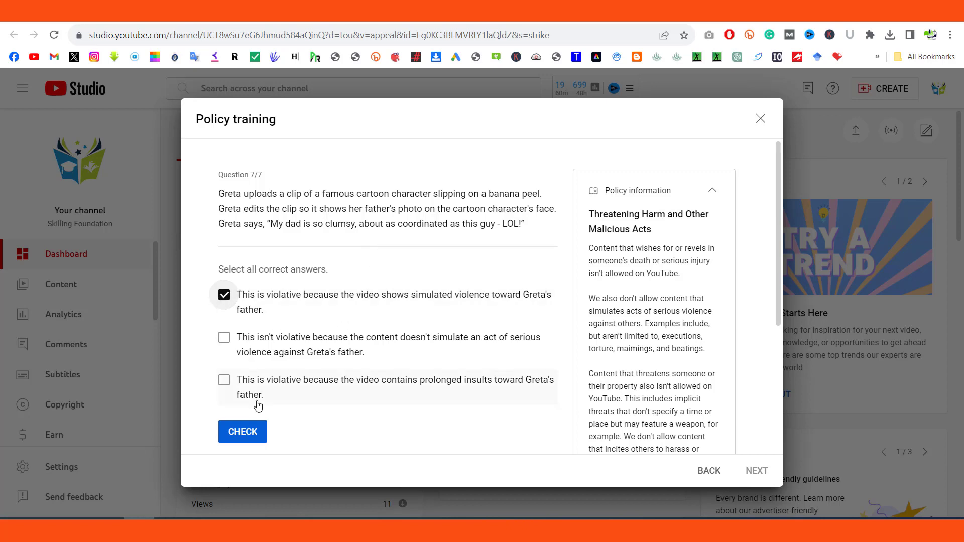
{"action": "left_click", "coordinate": [251, 433]}
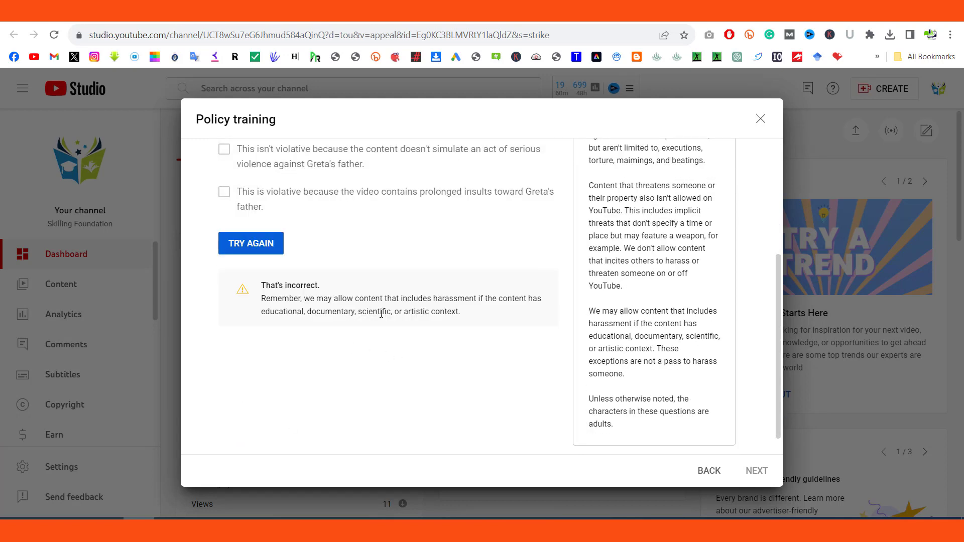
{"action": "scroll", "coordinate": [409, 313], "scroll_direction": "up", "scroll_amount": 3}
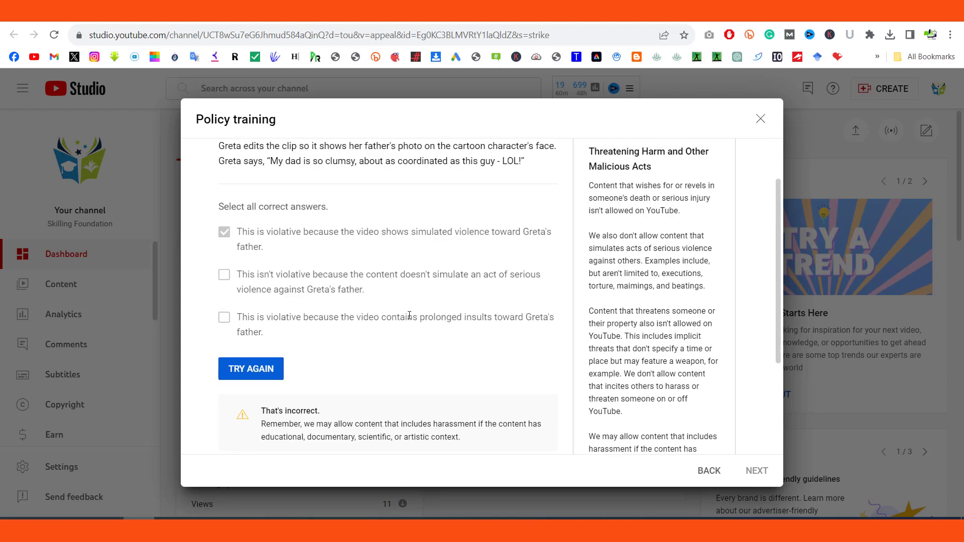
{"action": "left_click", "coordinate": [260, 371]}
- Answer question 7 by selecting only that it isn't violative because no serious violence against Greta's father is simulated, and check the answer
{"action": "left_click", "coordinate": [223, 275]}
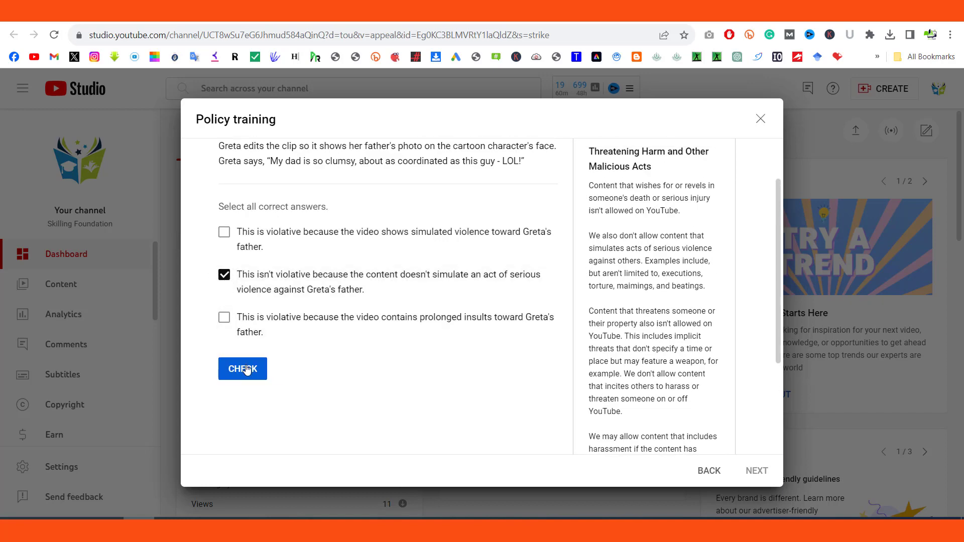
{"action": "left_click", "coordinate": [242, 369]}
{"action": "scroll", "coordinate": [406, 356], "scroll_direction": "down", "scroll_amount": 3}
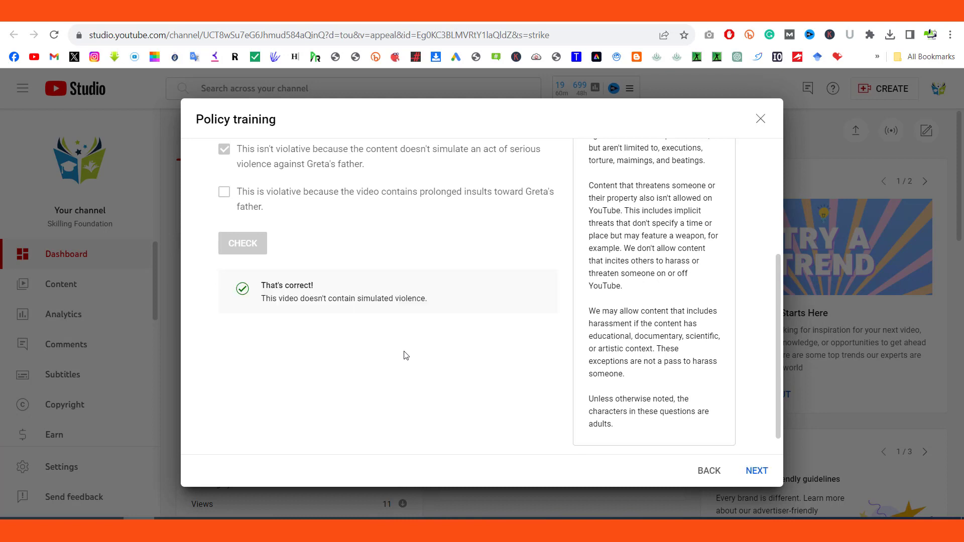
{"action": "scroll", "coordinate": [406, 355], "scroll_direction": "up", "scroll_amount": 4}
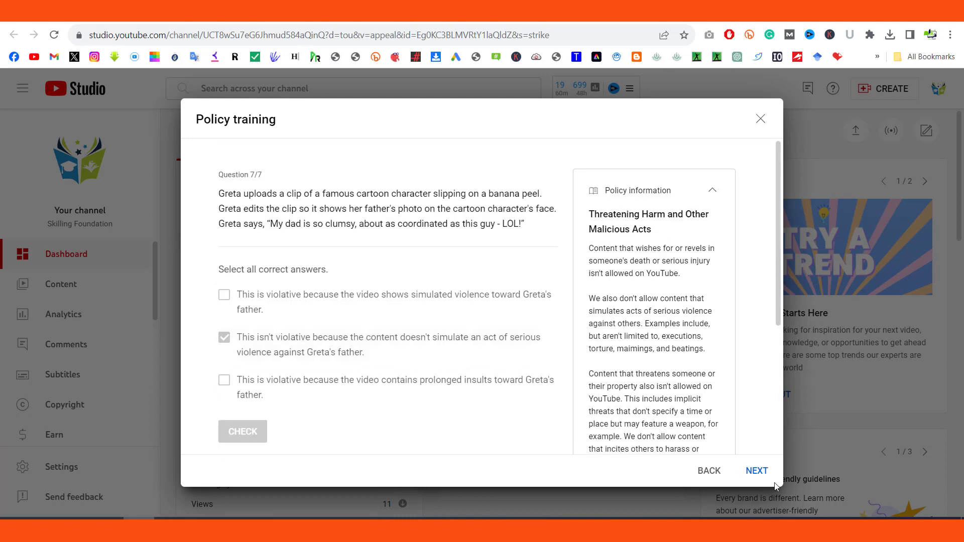
- Finish and close the policy training, and review the training and appeal entries under "What do you want to do?"
{"action": "left_click", "coordinate": [755, 470]}
{"action": "scroll", "coordinate": [615, 356], "scroll_direction": "down", "scroll_amount": 1}
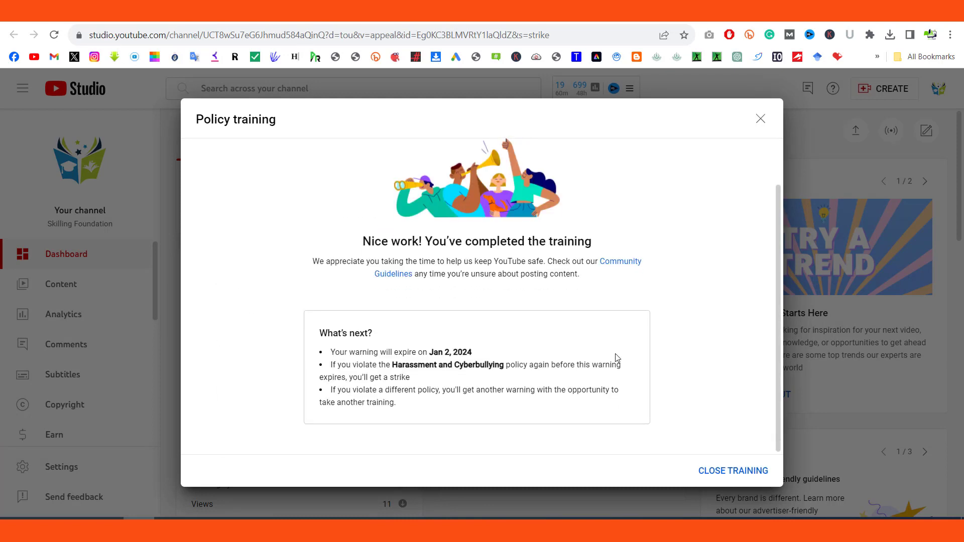
{"action": "left_click", "coordinate": [721, 474]}
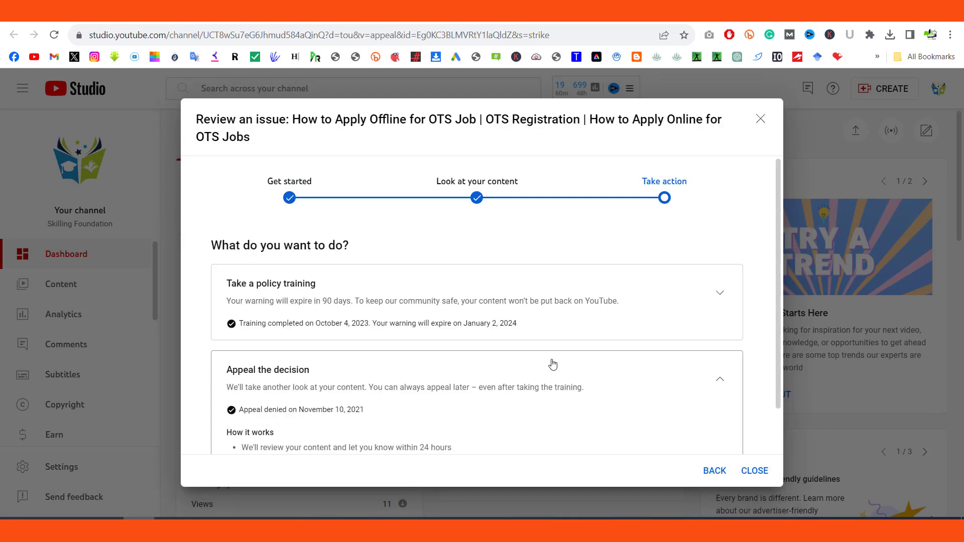
{"action": "scroll", "coordinate": [553, 364], "scroll_direction": "down", "scroll_amount": 1}
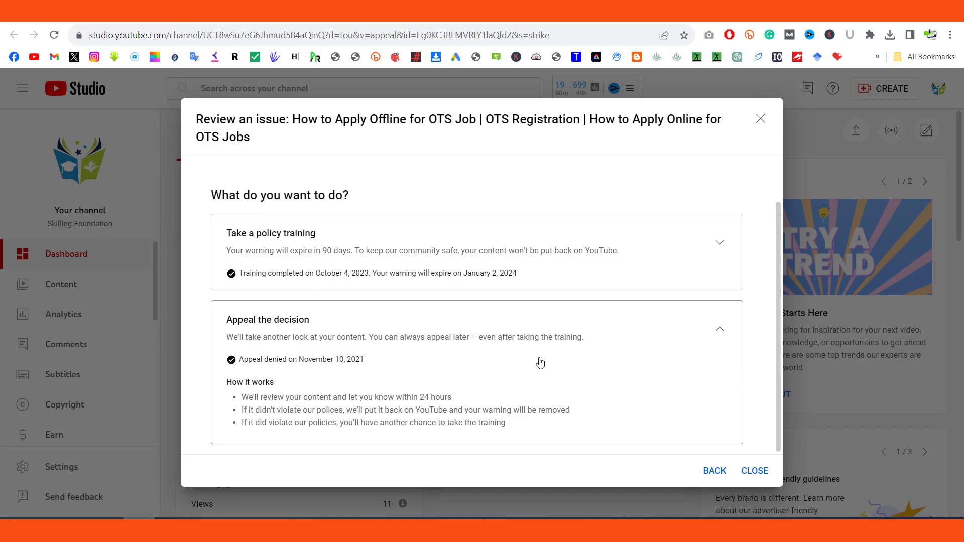